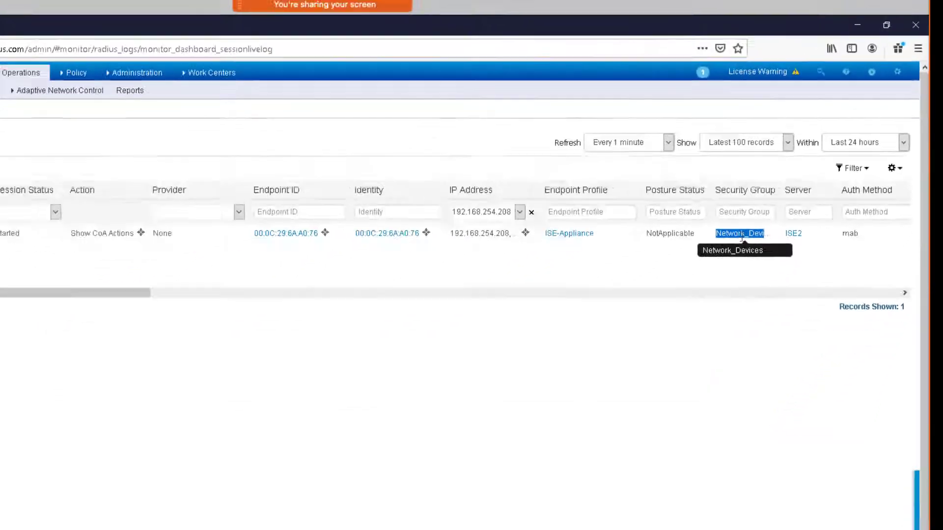
Open the TrustSec components in ISE and locate the Network_Devices security group with its SGT value.
click(326, 71)
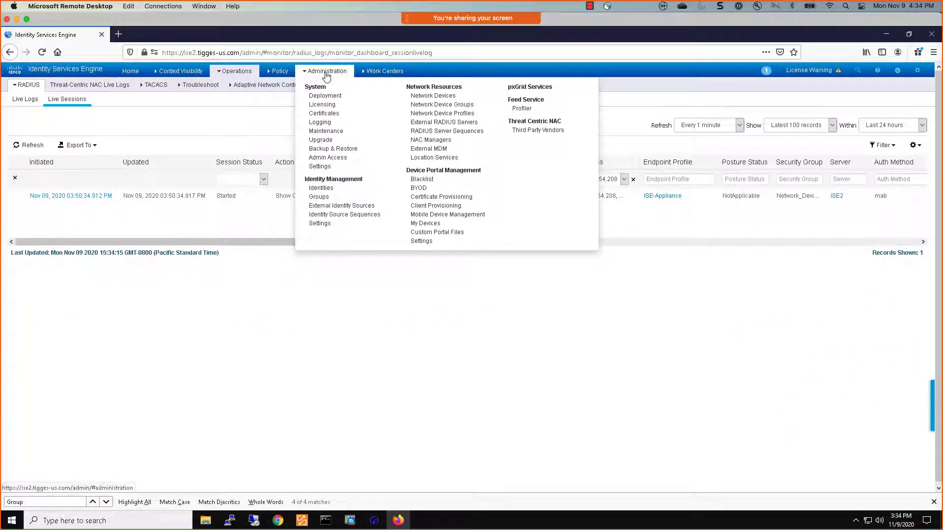
click(373, 72)
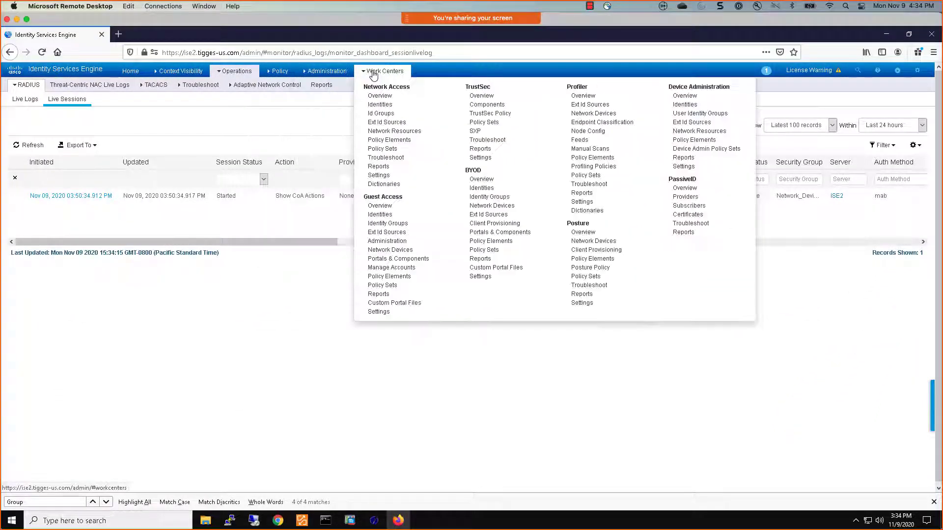
click(484, 105)
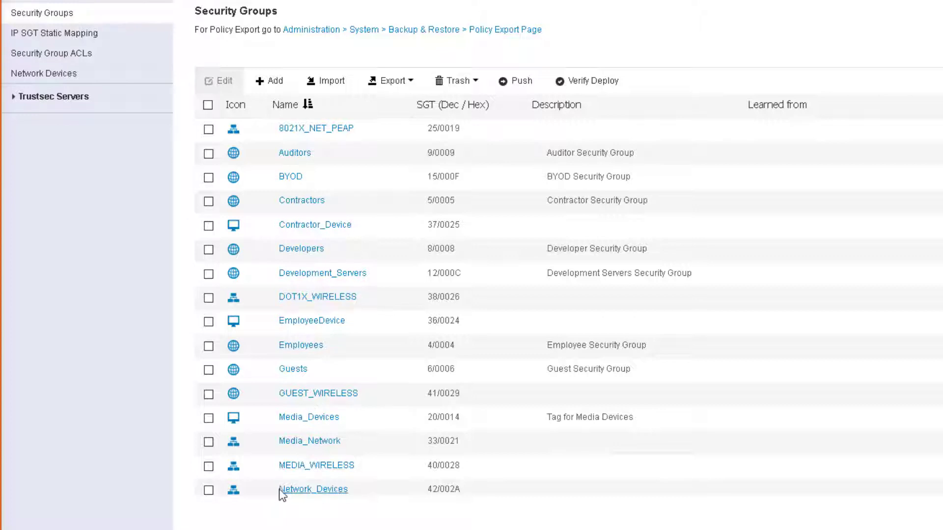
drag(338, 497, 488, 493)
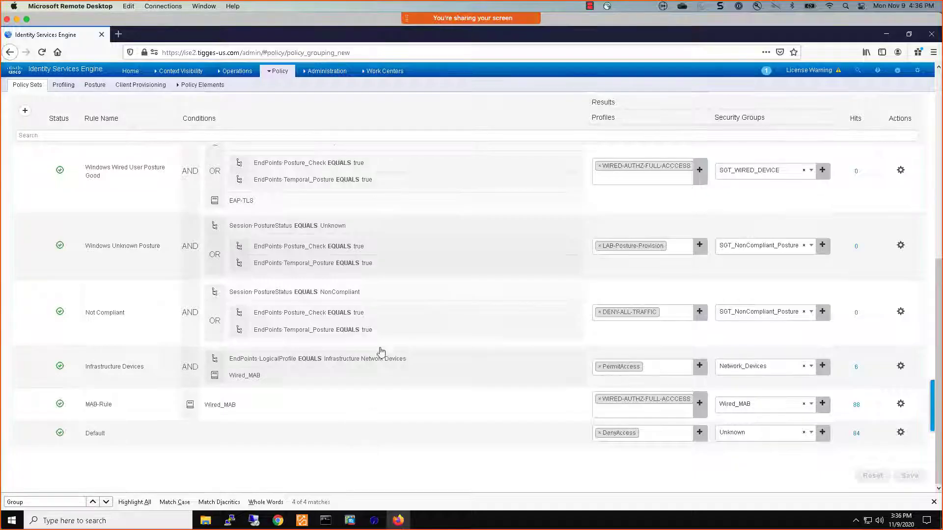
Open the pxGrid Services web clients list and highlight the IP address of the ise client.
click(393, 72)
click(327, 71)
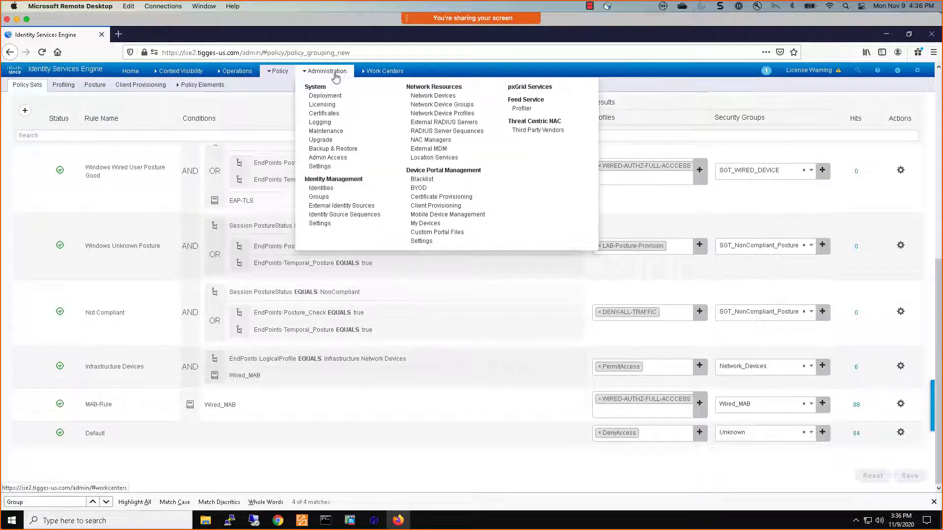
click(526, 92)
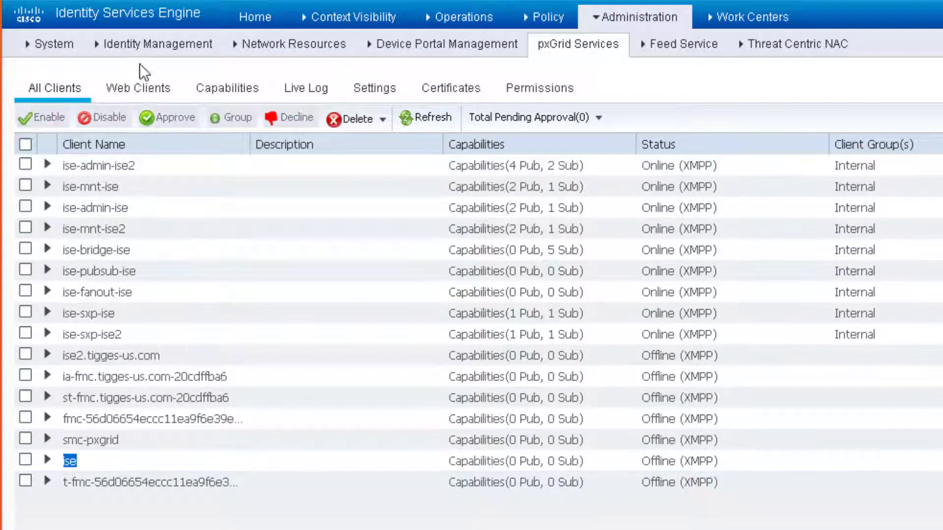
click(139, 88)
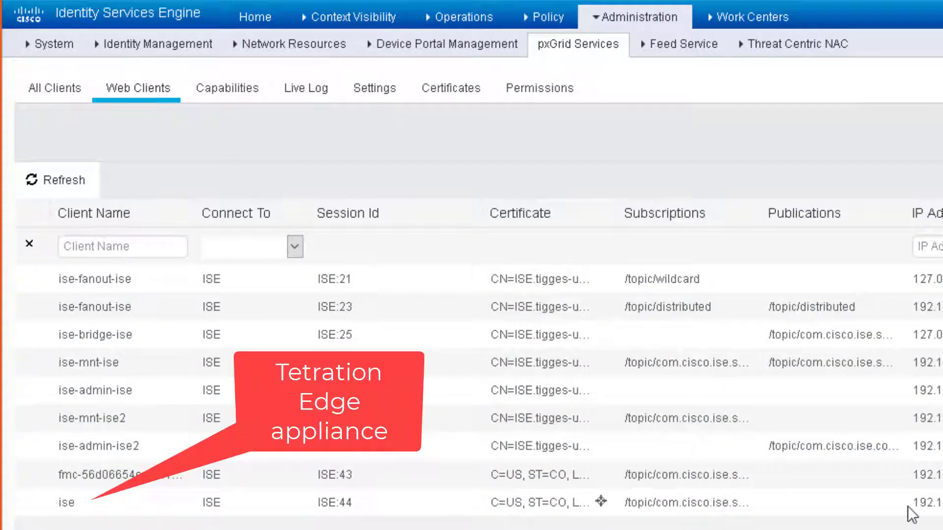
double_click(940, 503)
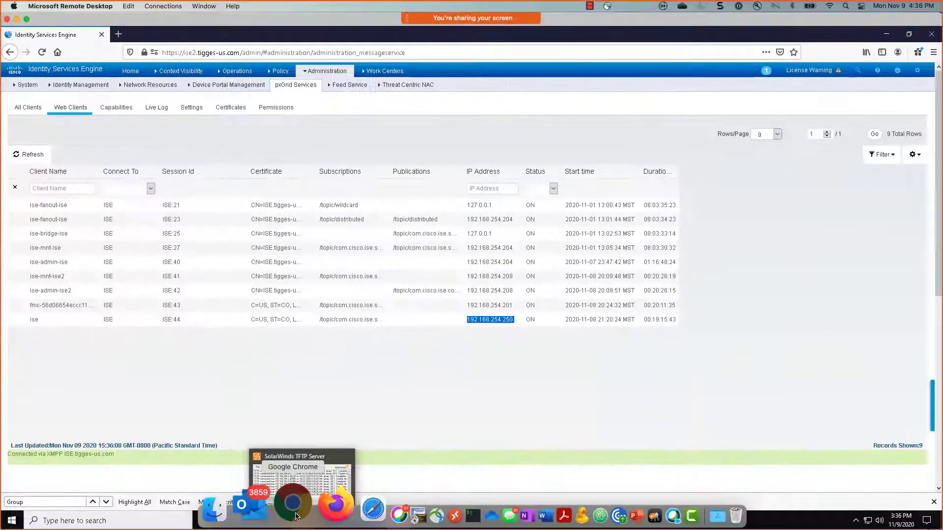
Switch to Cisco Tetration in Chrome and go through the connectors to the connector virtual appliances.
click(296, 517)
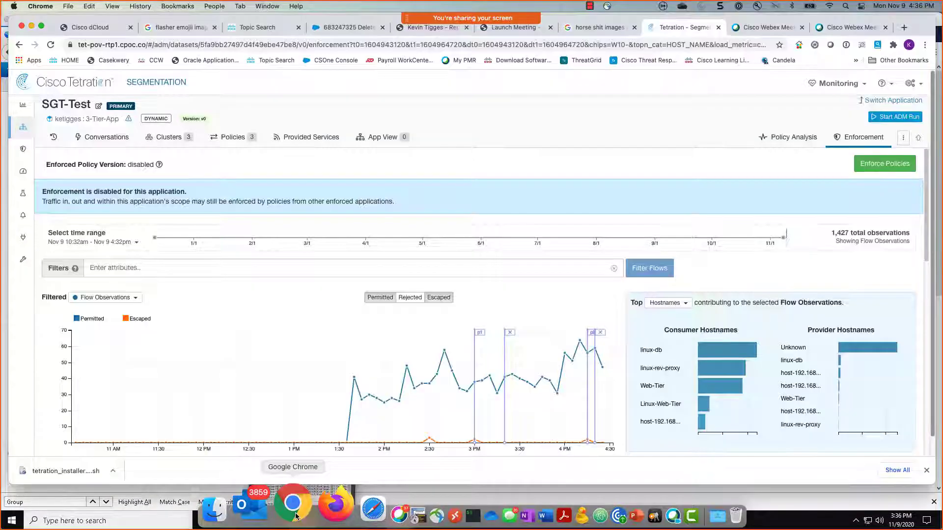
mouse_move(22, 221)
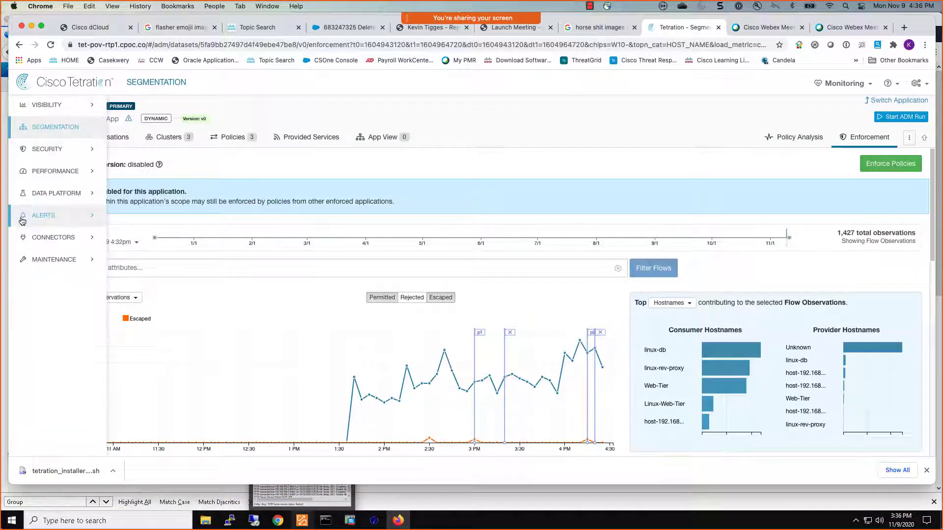
click(43, 238)
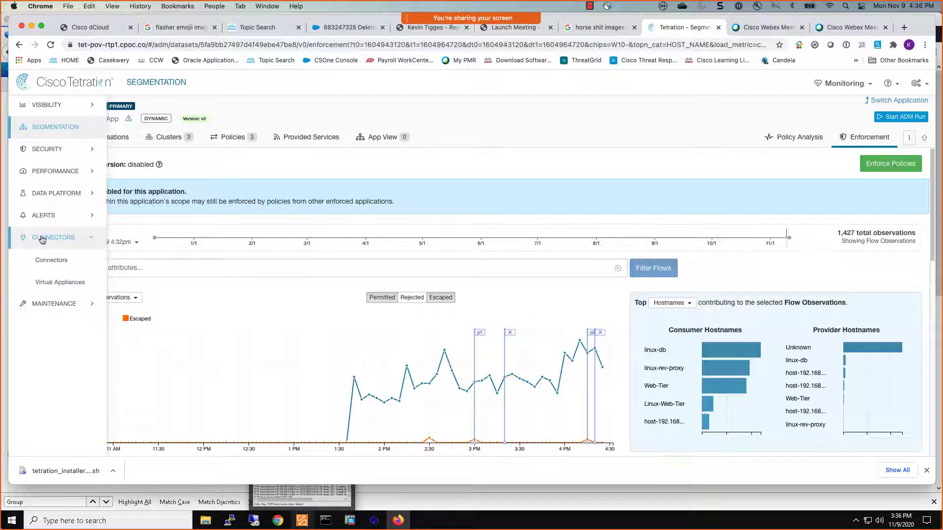
click(52, 261)
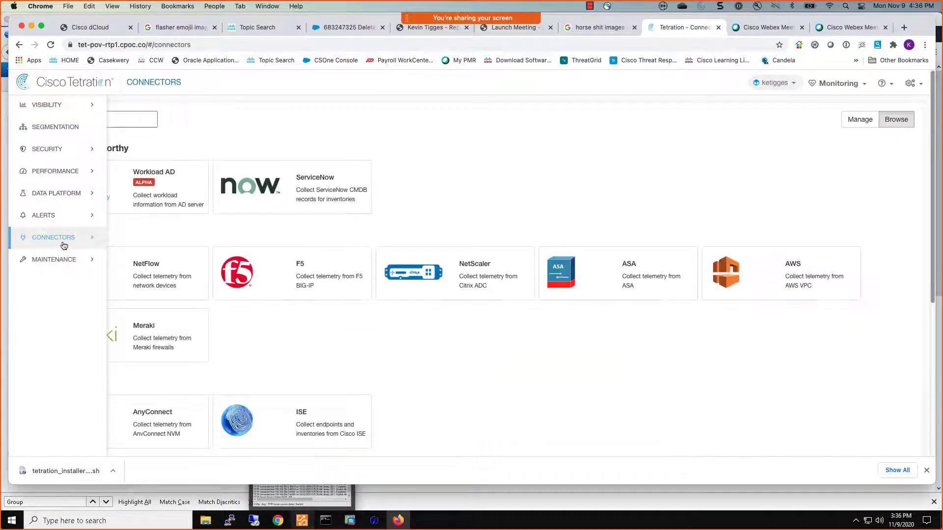
click(56, 282)
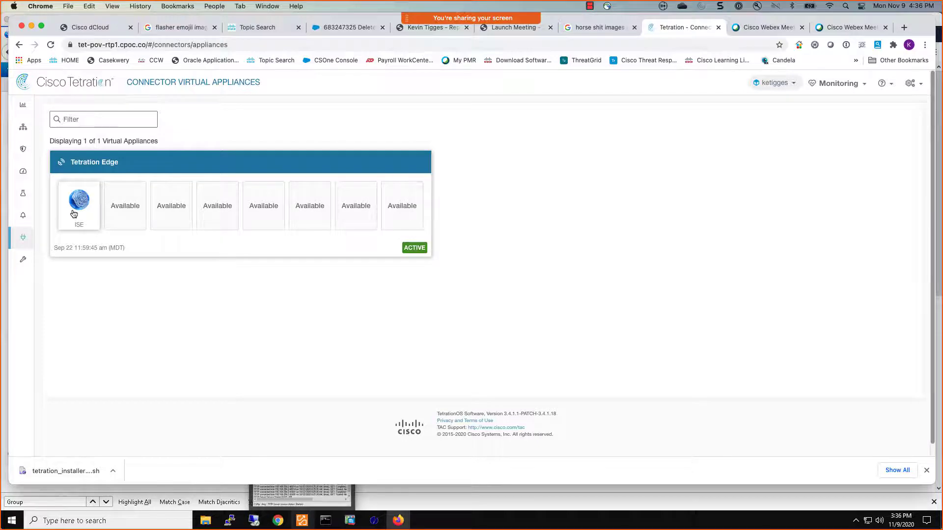
Open the ISE connector on the Tetration Edge appliance, inspect the New ISE Instance details and view its LDAP settings.
click(105, 246)
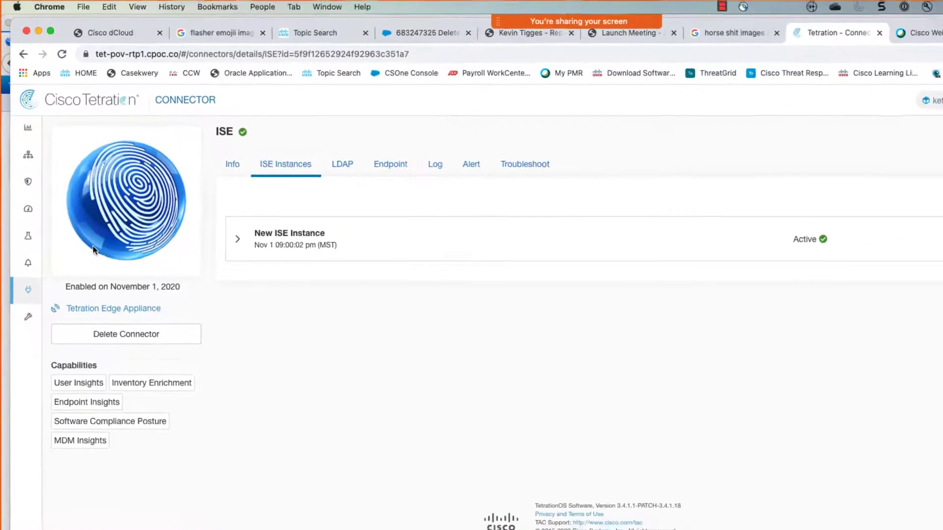
click(233, 241)
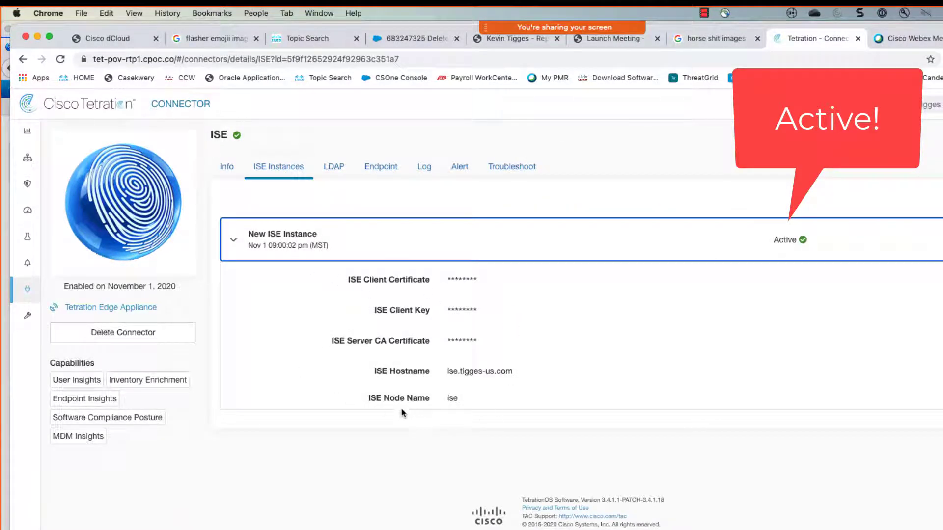
click(334, 170)
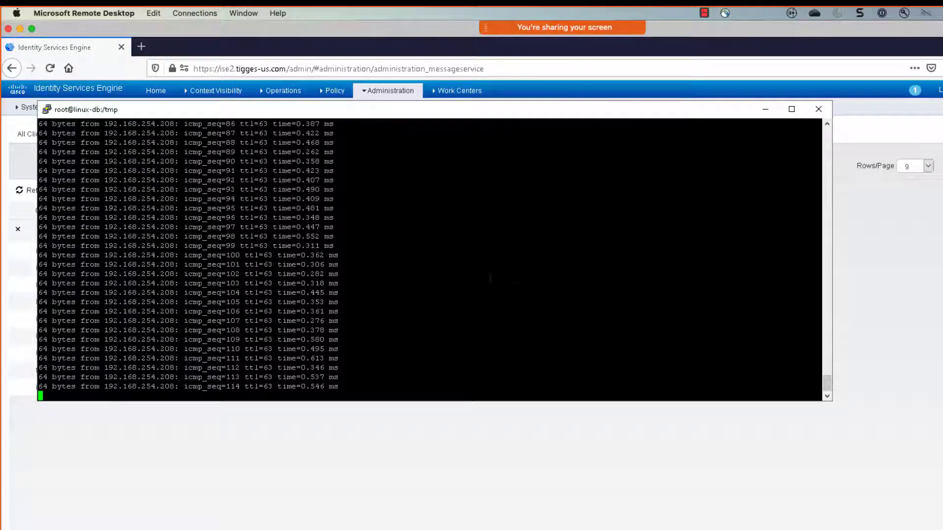
Open the SGT-Test workspace in Tetration and inspect the query behind the ISE-Infrastructure-Devices filter in its policies.
key(super+Tab)
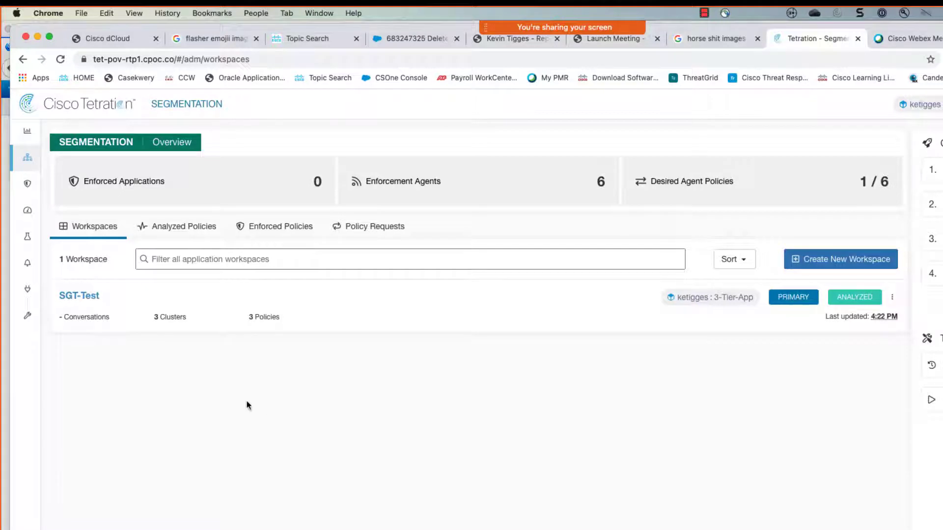
click(88, 297)
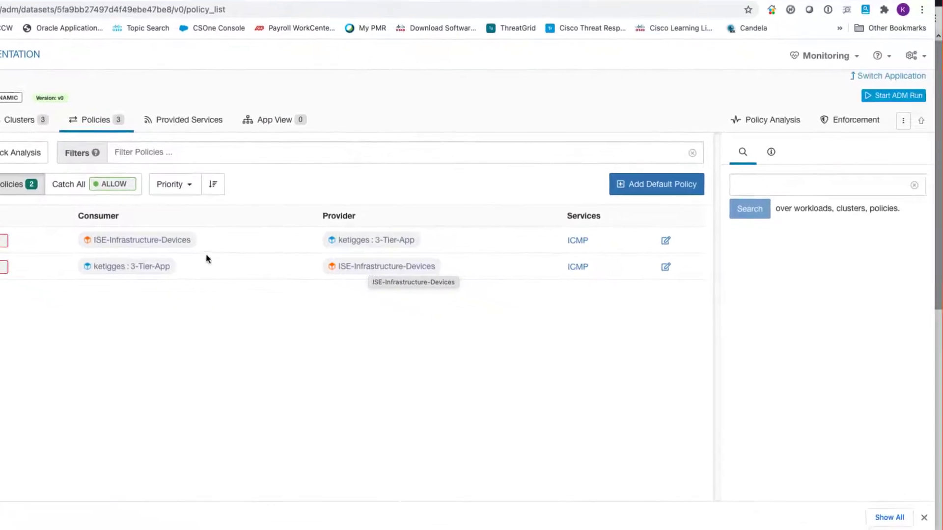
click(169, 241)
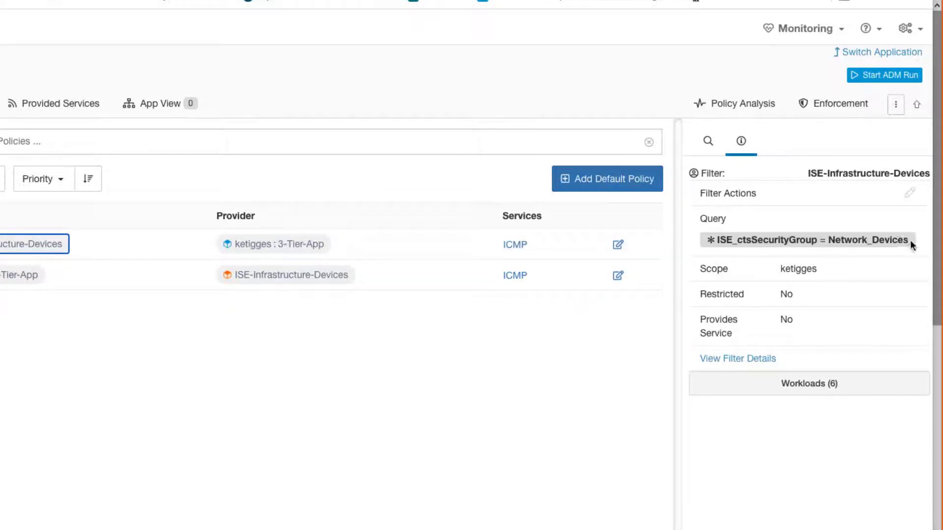
triple_click(712, 248)
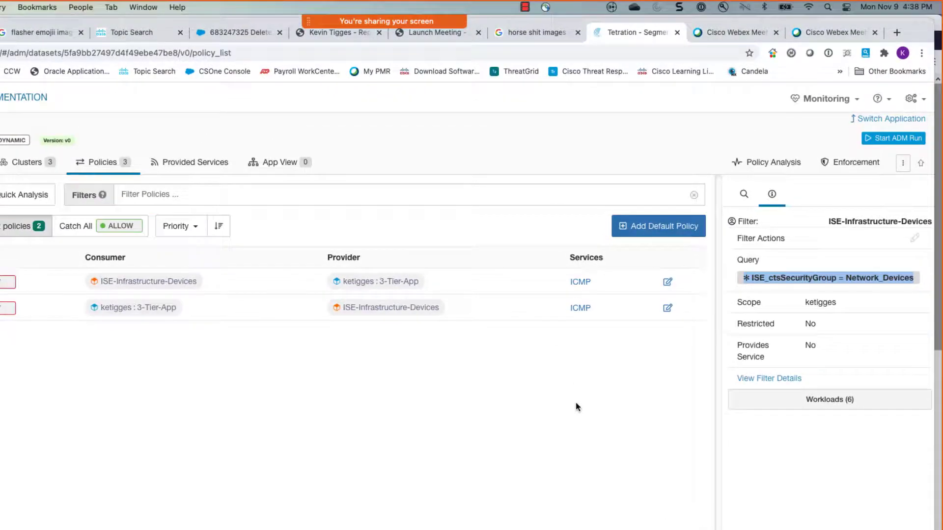
Enforce the latest policies of the SGT-Test workspace on the 3-Tier-App scope.
click(863, 168)
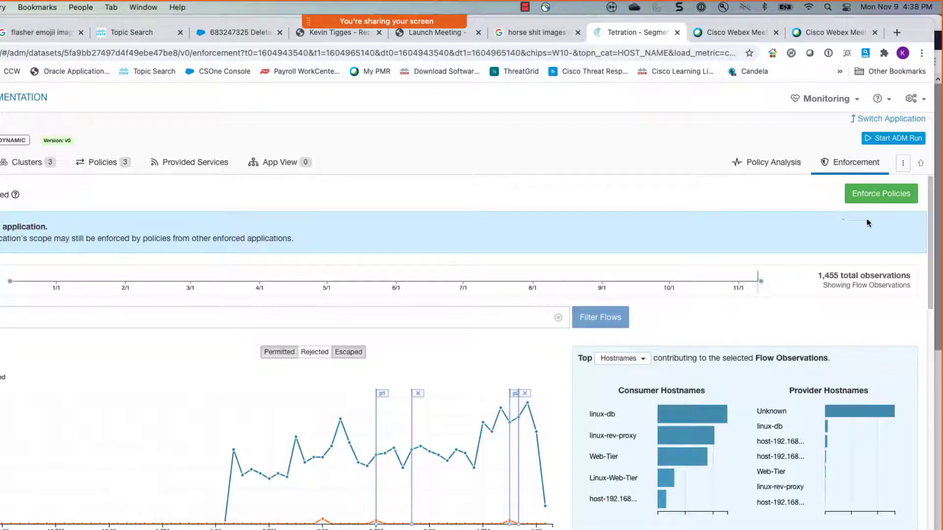
click(904, 194)
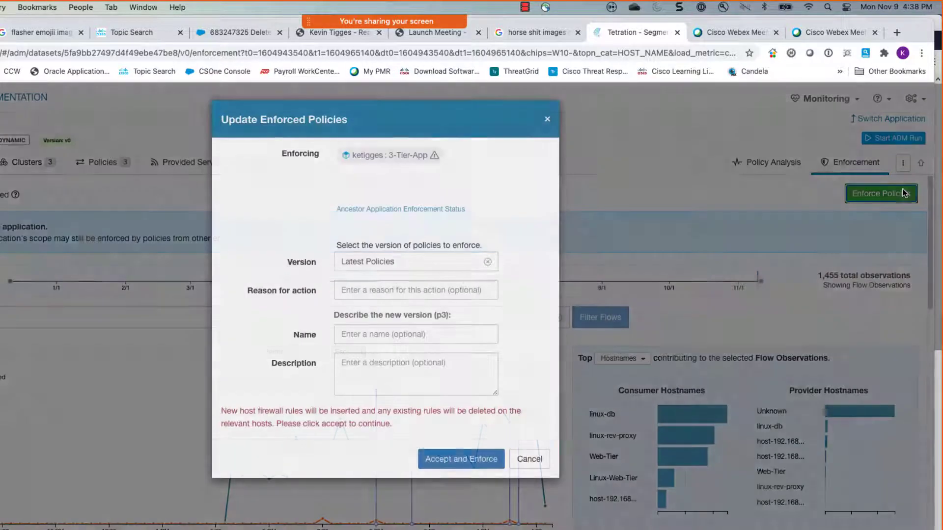
click(446, 462)
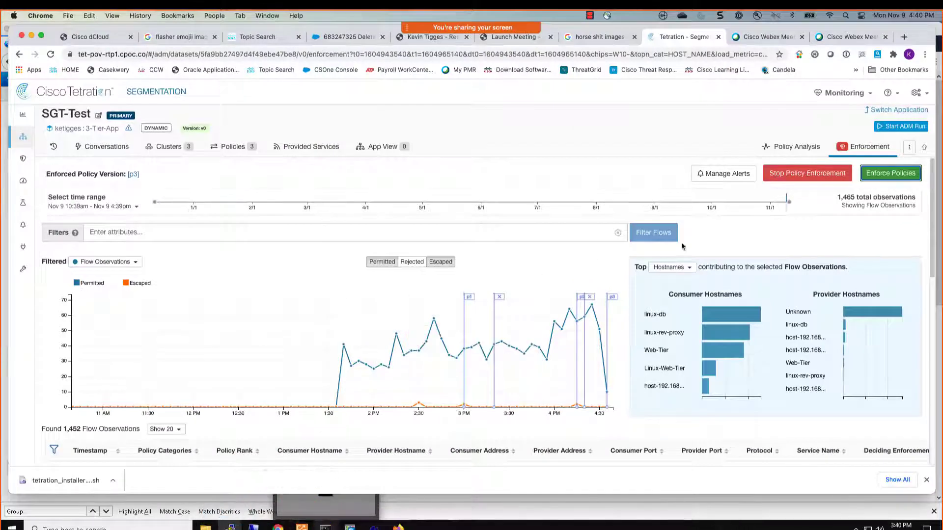
Open the enforcement status monitoring page and look through the list of agents.
click(861, 94)
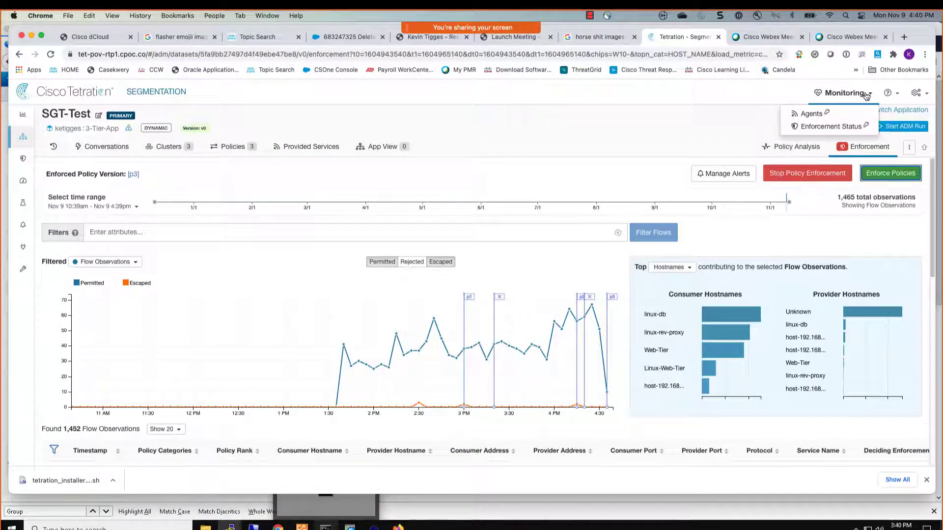
click(851, 127)
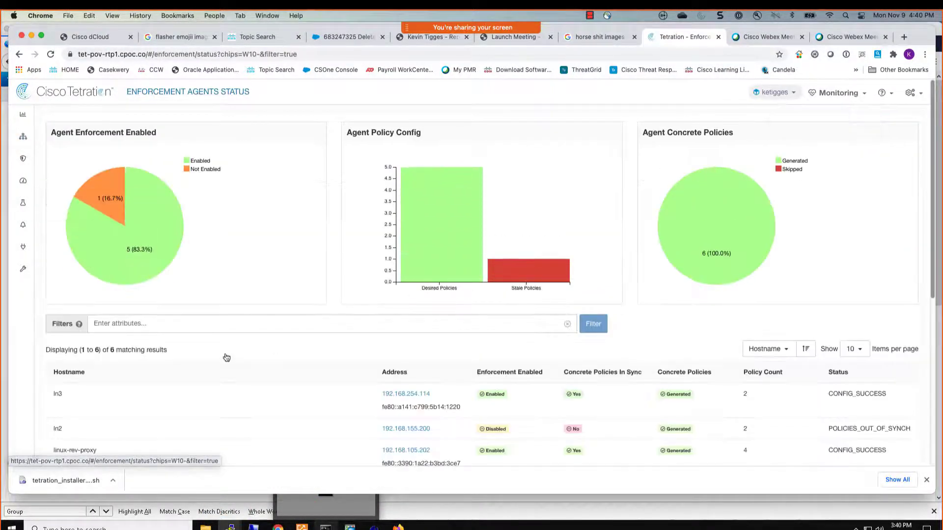
scroll(196, 367, down, 4)
scroll(196, 367, down, 1)
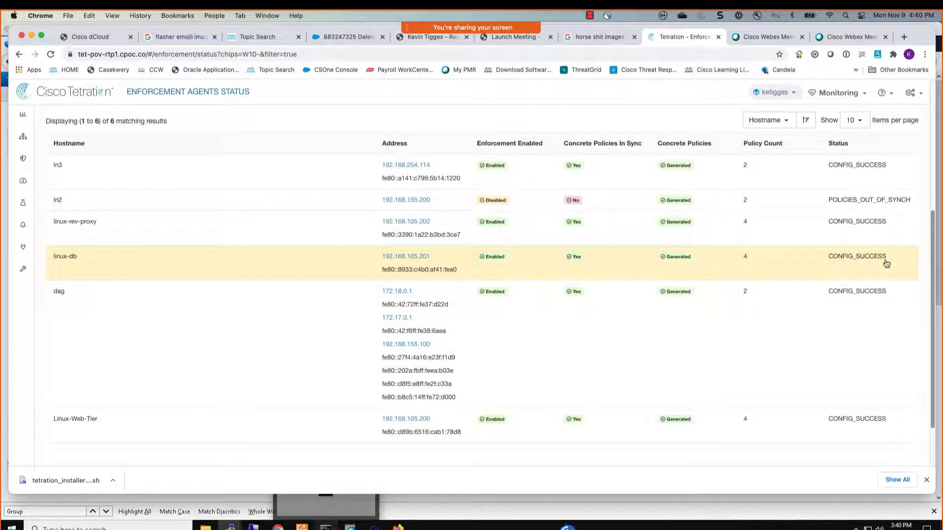
Examine linux-db's policy configuration details and open the concrete policies in its workload profile.
drag(893, 260, 268, 269)
scroll(272, 273, up, 4)
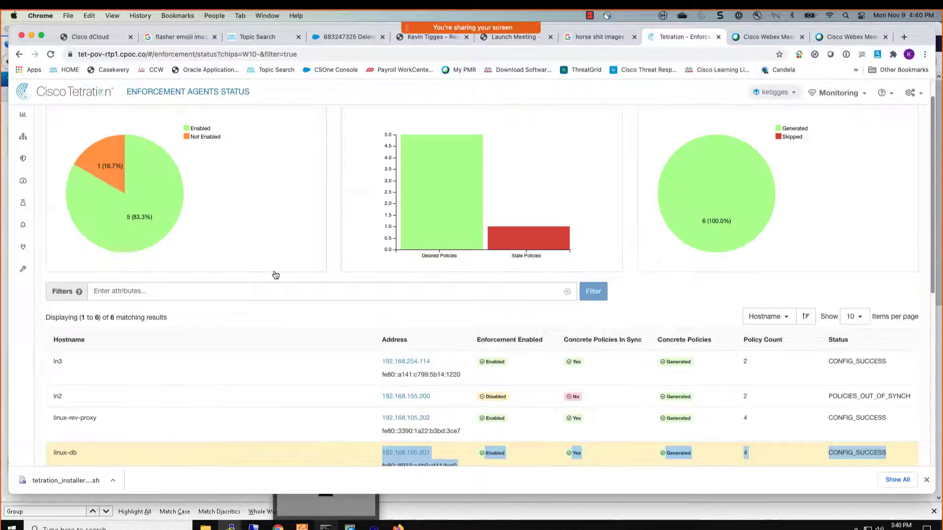
scroll(126, 345, down, 2)
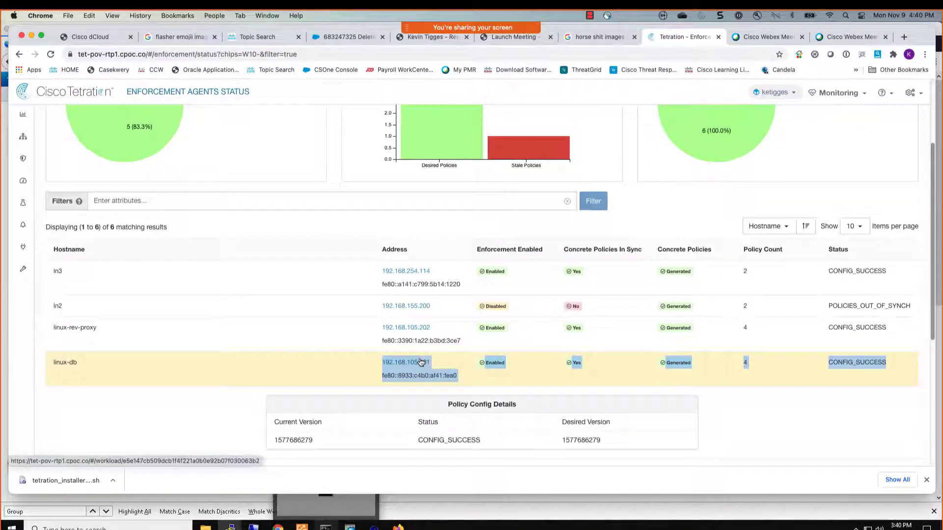
click(418, 363)
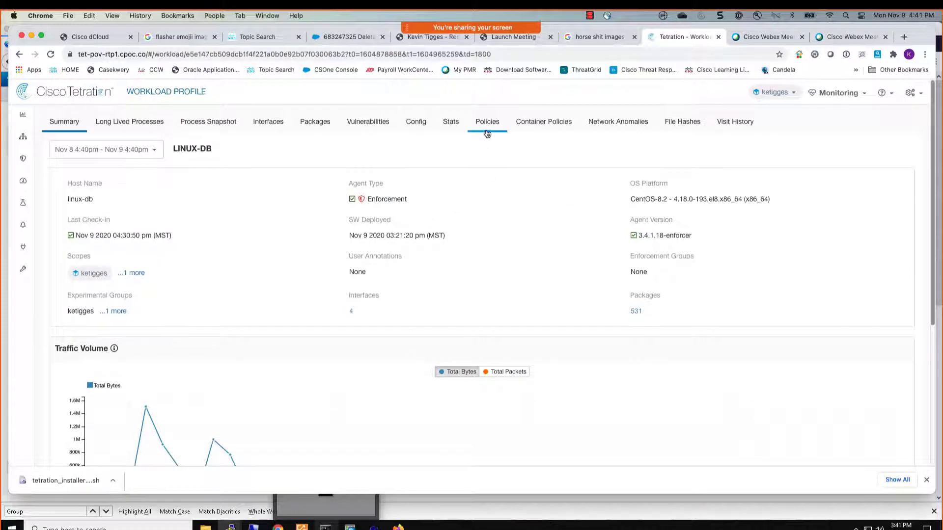
click(486, 130)
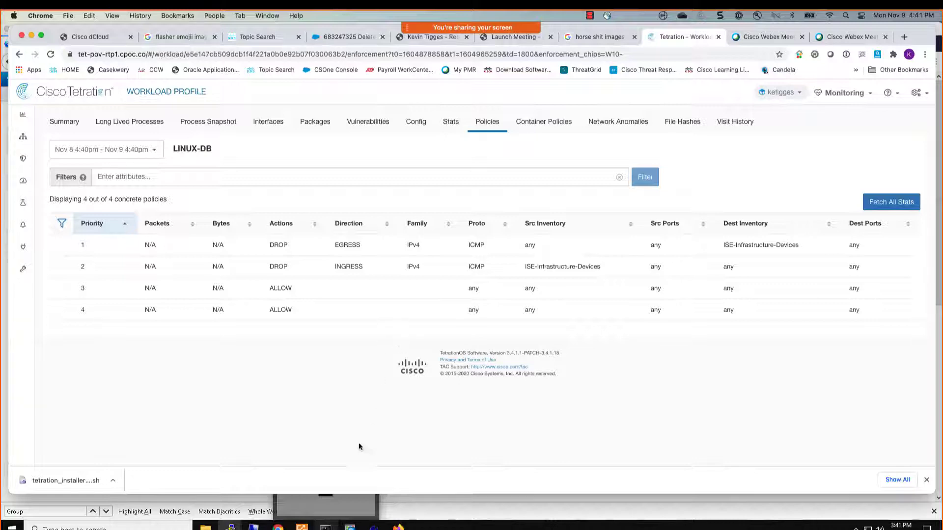
Switch to the linux-db terminal, run iptables -L -v -n and highlight the ICMP drop rule in the TA_OUTPUT chain.
key(super+Tab)
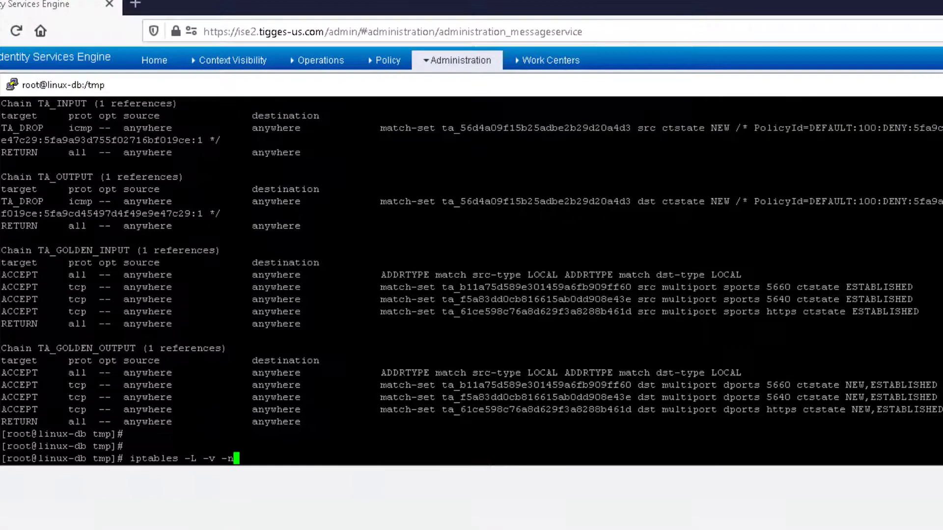
key(Up)
key(Down)
key(Return)
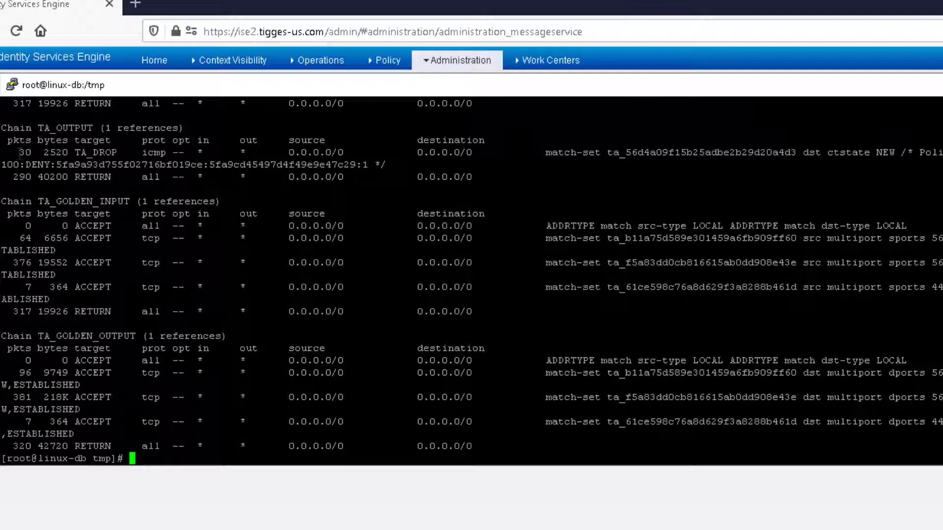
drag(13, 153, 295, 153)
drag(397, 164, 940, 153)
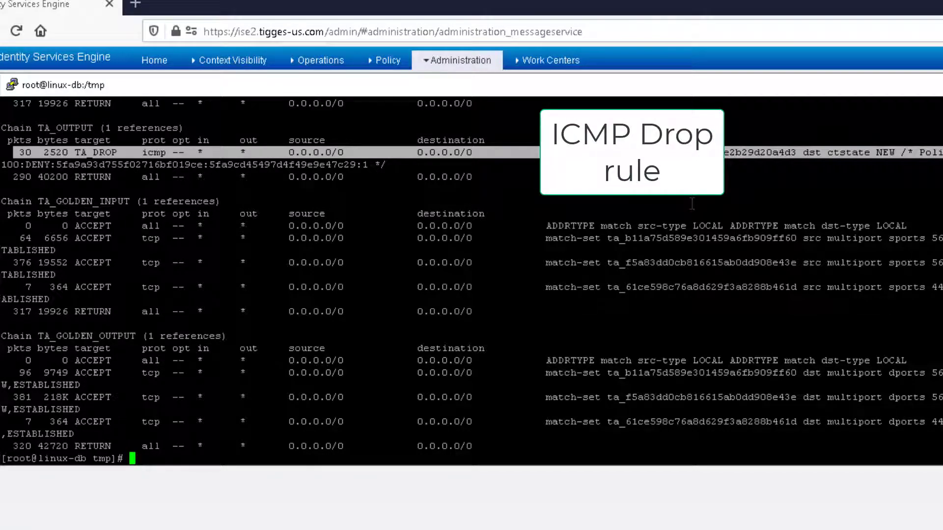
Ping 192.168.254.208 from the linux-db terminal to test the enforced ICMP policy.
text(iptables -L)
key(Up)
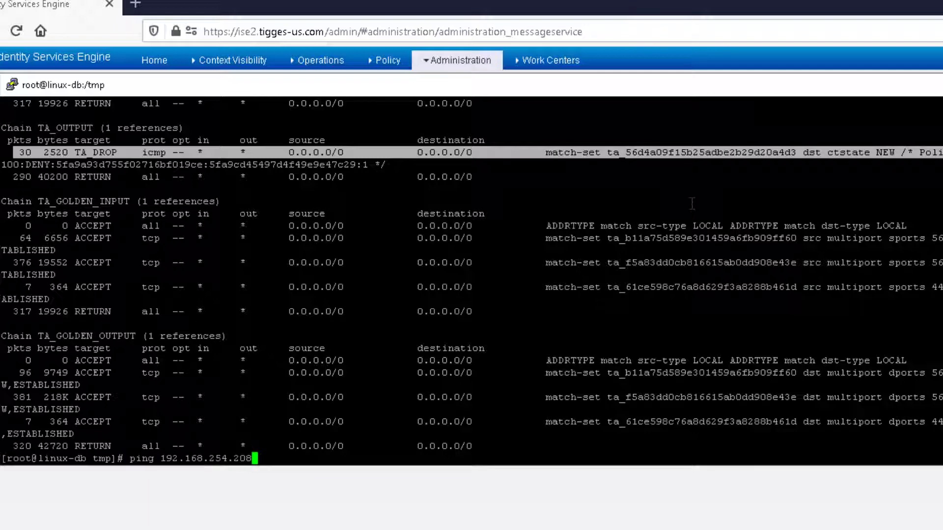
key(Return)
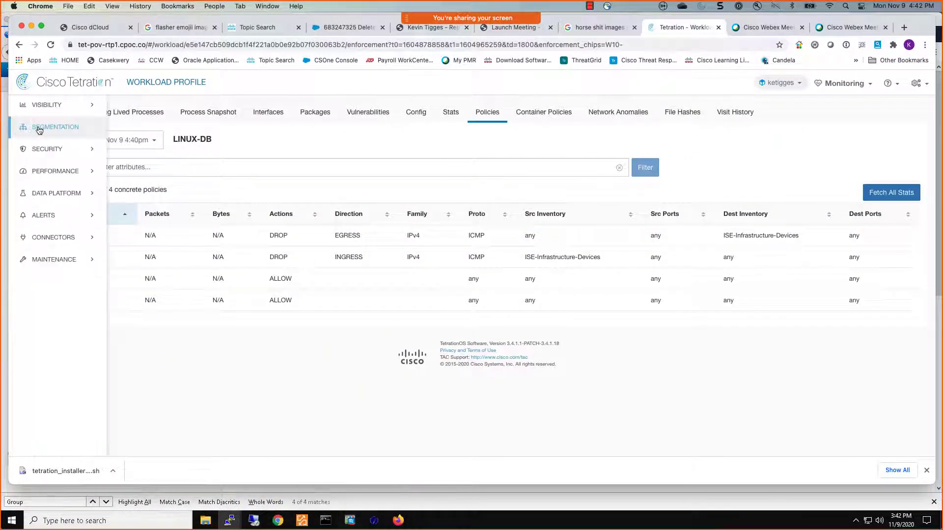
Return to the SGT-Test workspace in Tetration and stop its policy enforcement, leaving the reason blank.
click(55, 129)
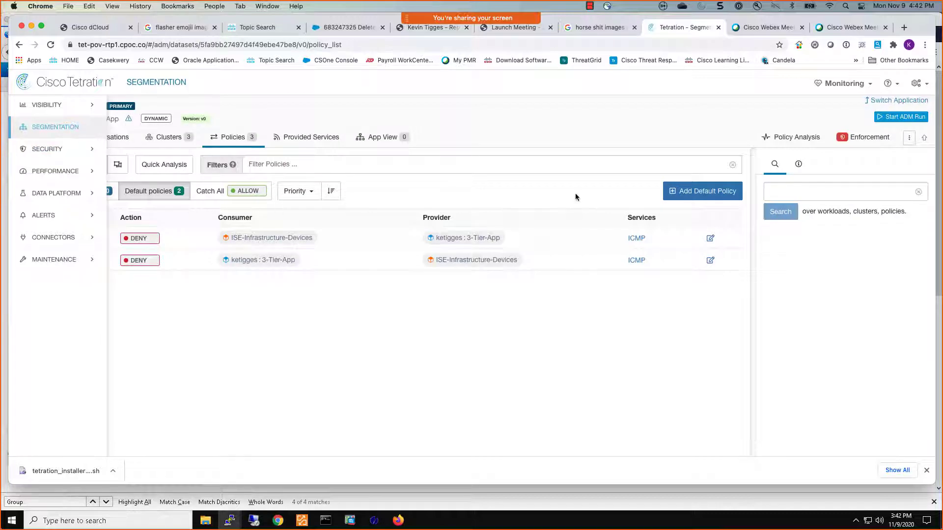
click(856, 139)
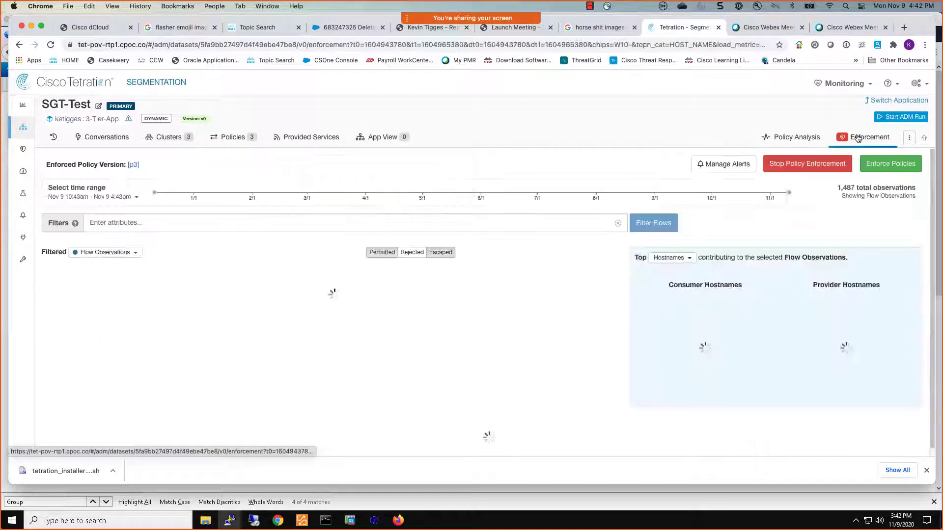
click(841, 163)
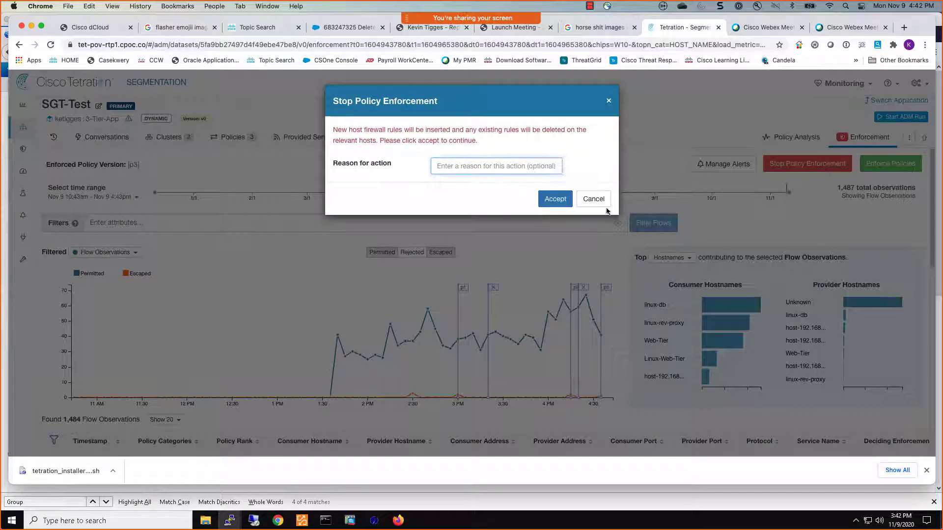
click(556, 199)
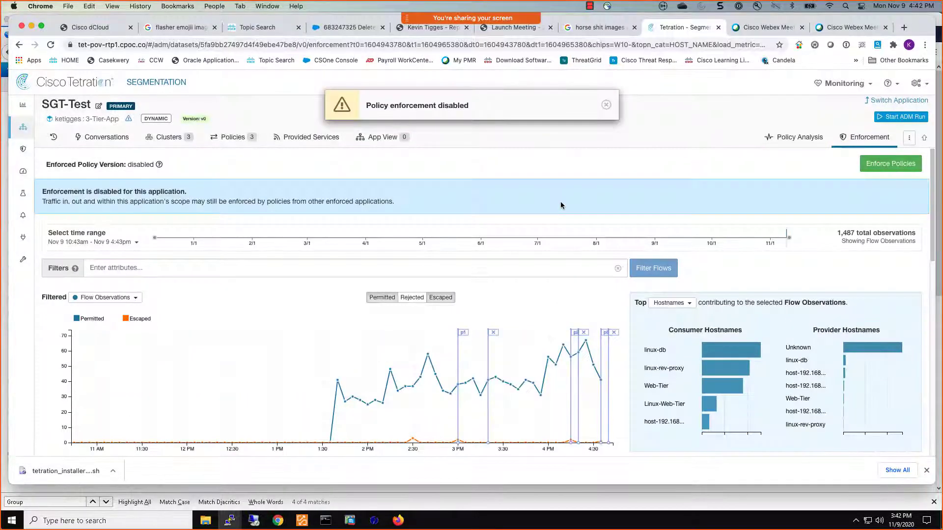
Switch back to the linux-db terminal to watch the running ping.
click(230, 521)
click(134, 488)
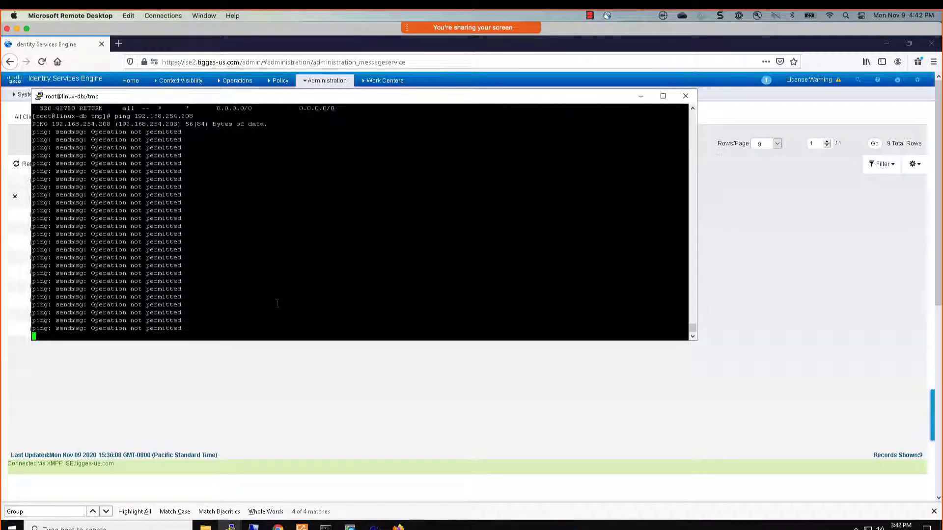